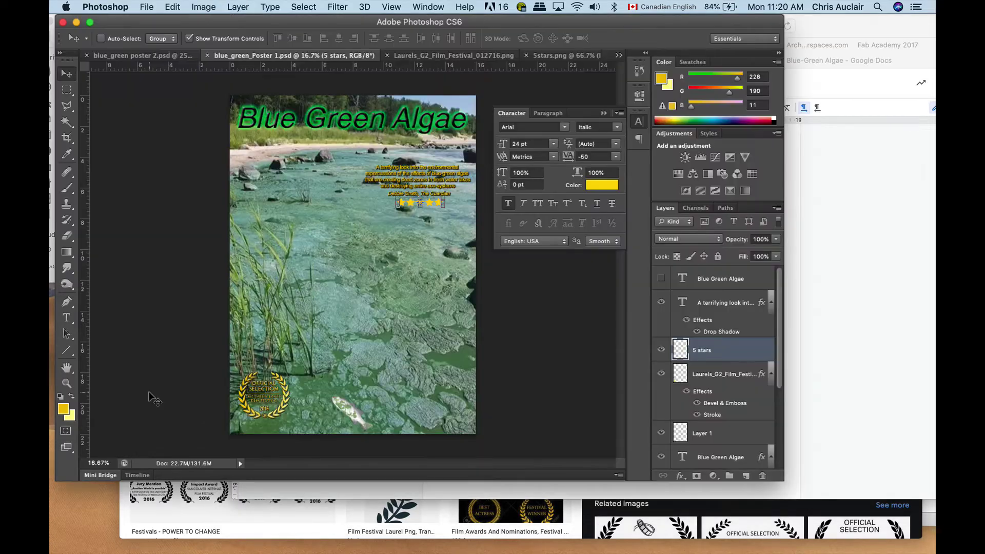
- Collapse the character settings and examine the Blue Green Algae poster's title, review quote, star rating, laurel badge and fish up close
click(604, 113)
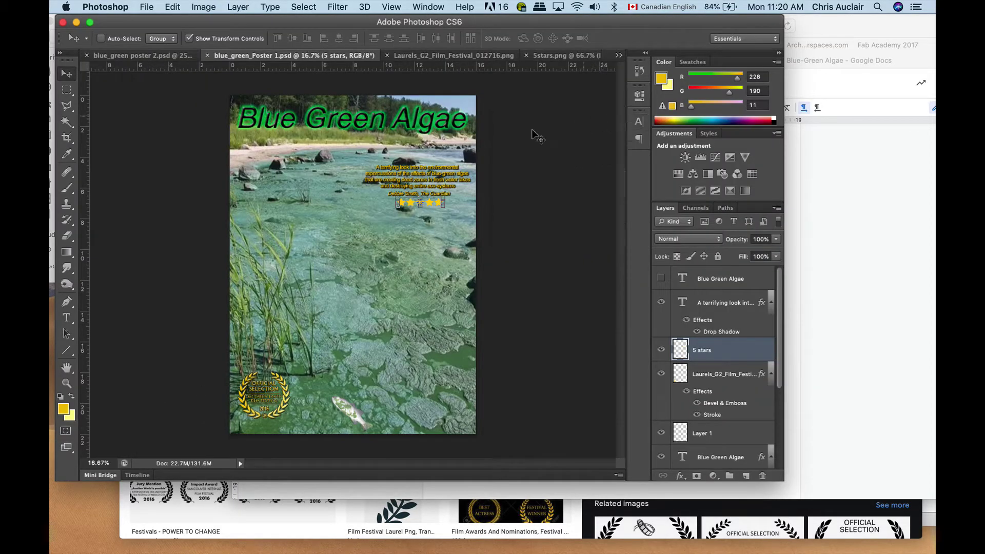
key(super+equal)
key(super+equal)
key(super+equal)
key(super+equal)
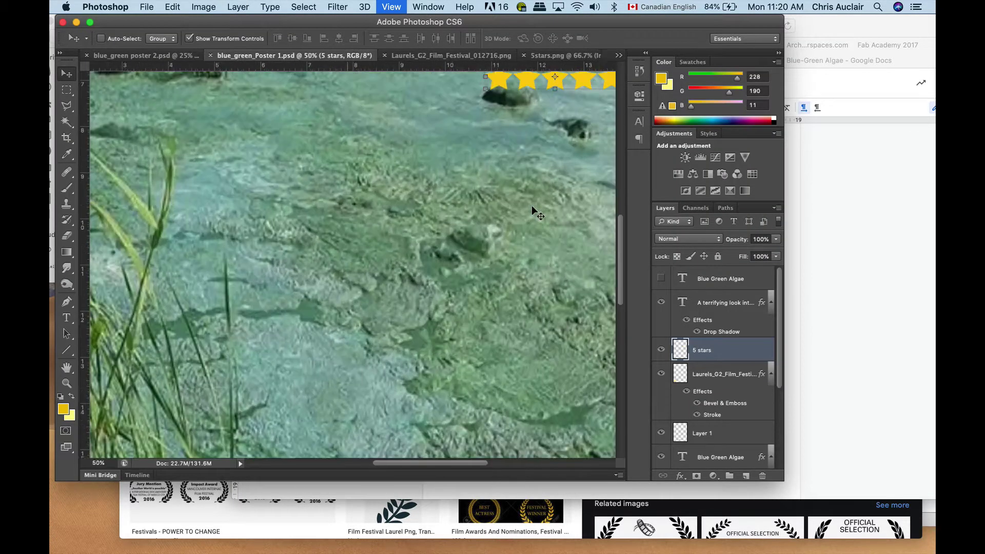
scroll(395, 208, down, 10)
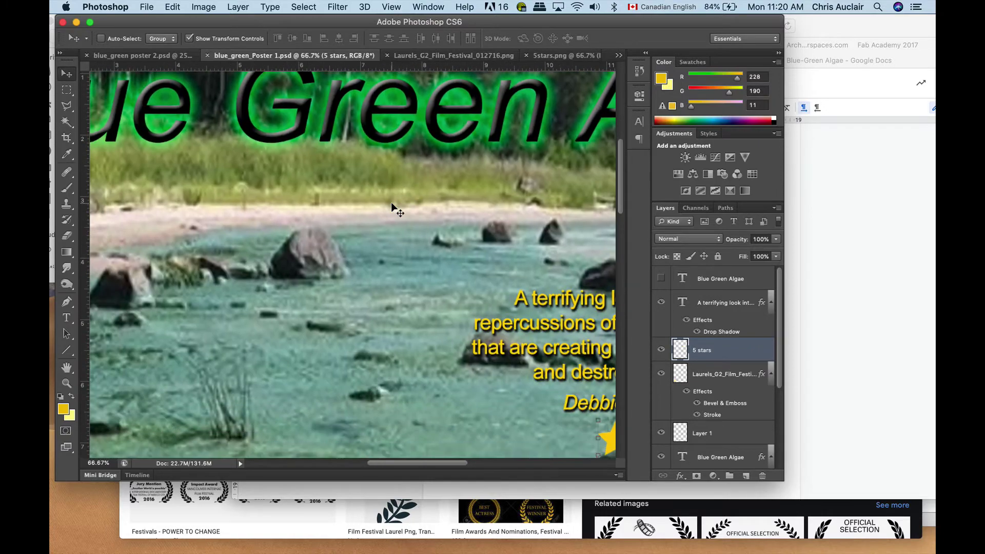
key(super+minus)
key(super+minus)
key(super+minus)
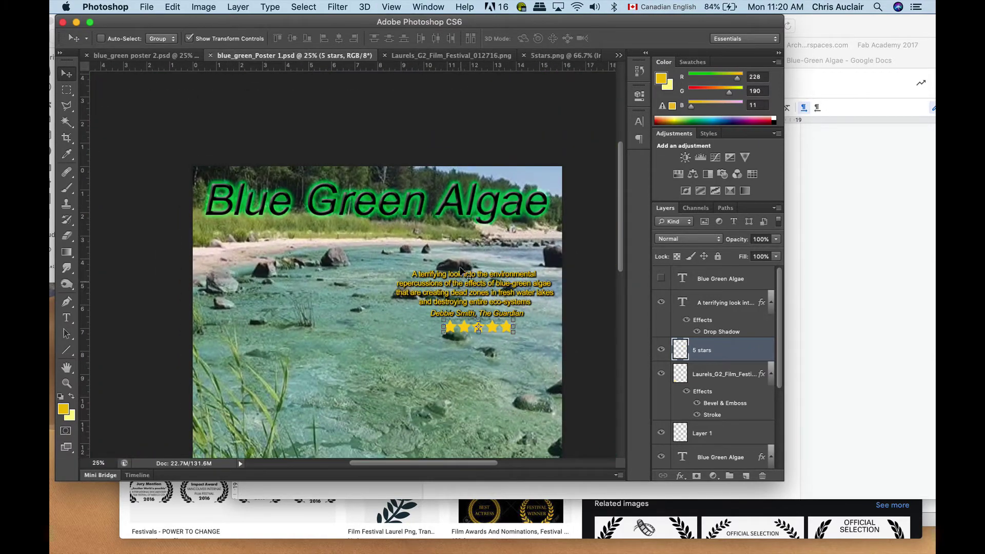
scroll(457, 298, down, 5)
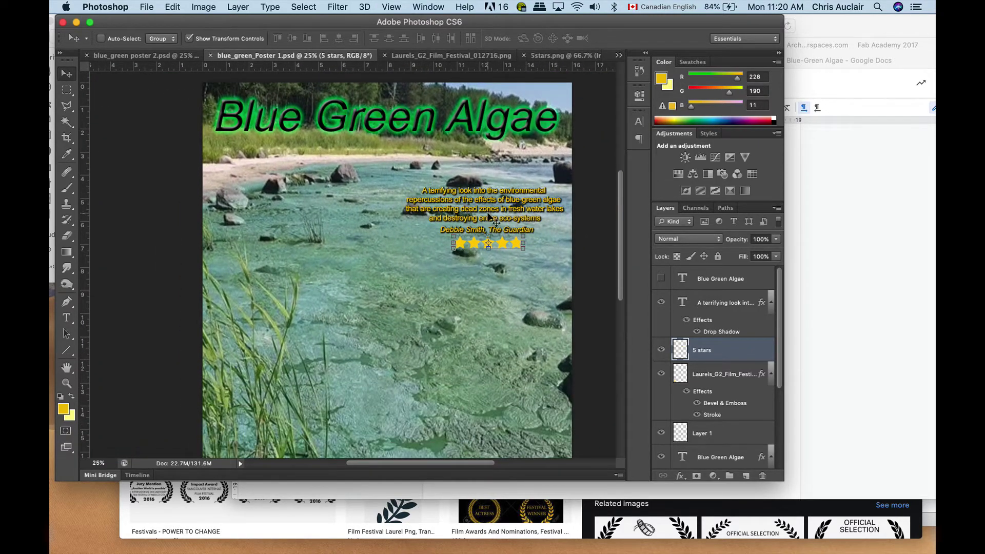
scroll(457, 296, down, 5)
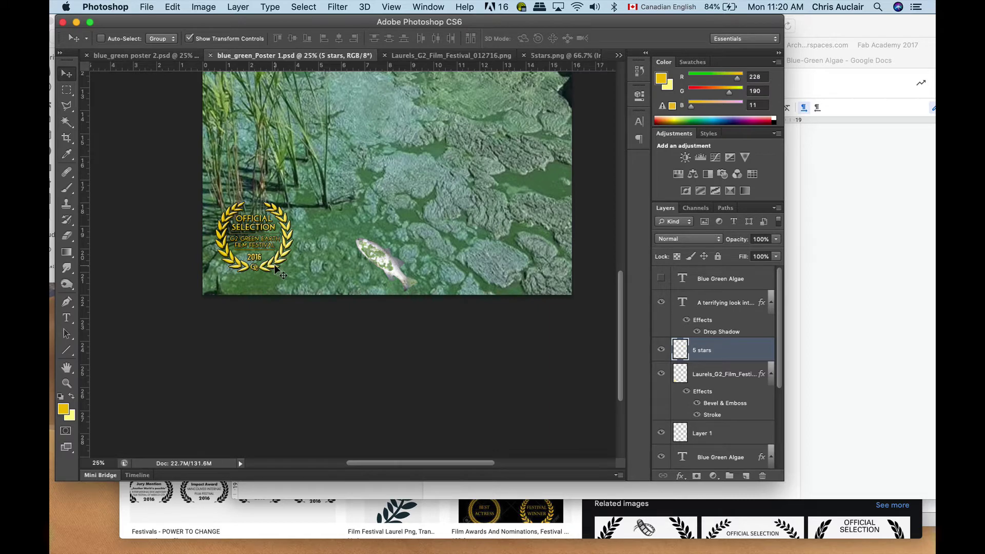
scroll(416, 241, up, 5)
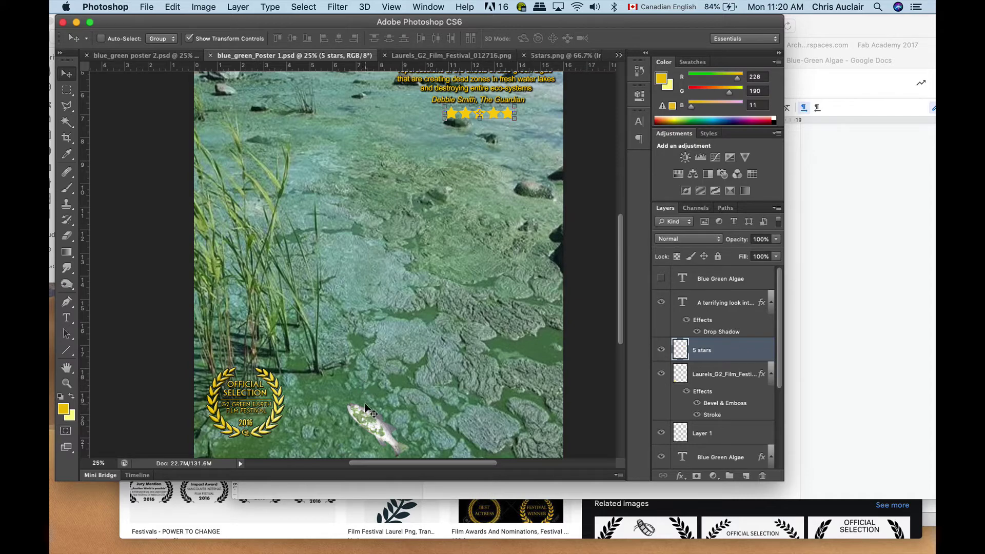
scroll(366, 408, up, 6)
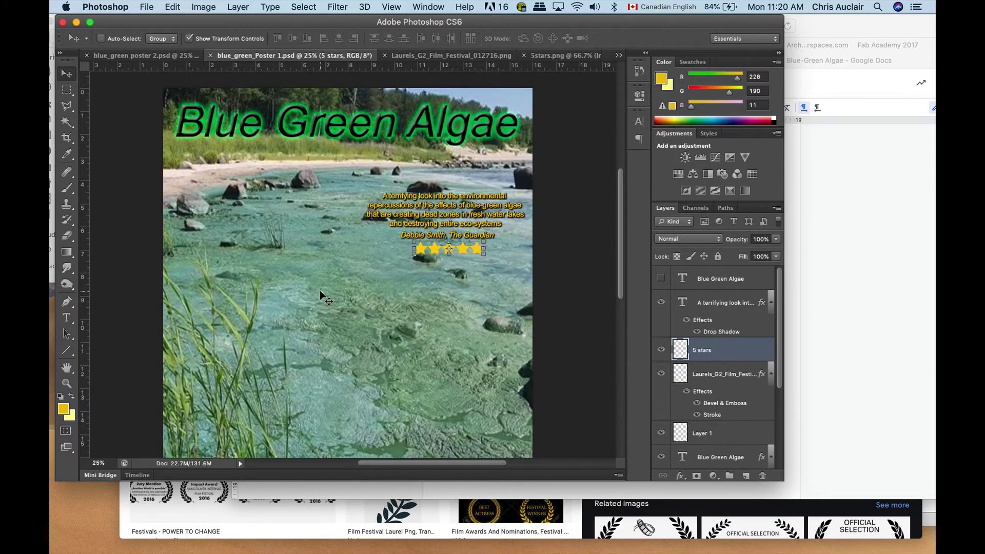
scroll(364, 259, down, 2)
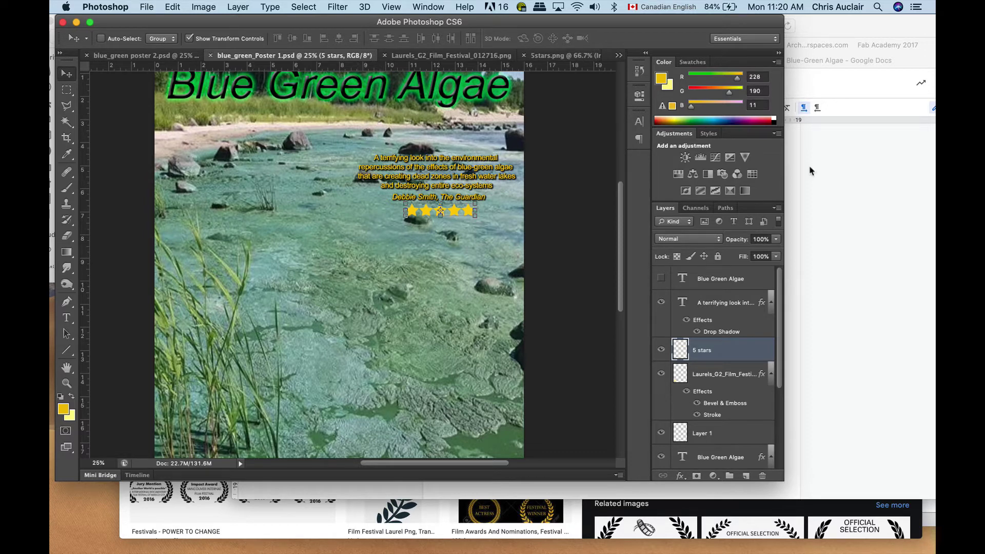
- Switch to the "bii Blue-Green Algae" Google Doc in Safari, read through its research outline, and shift the window aside
click(884, 203)
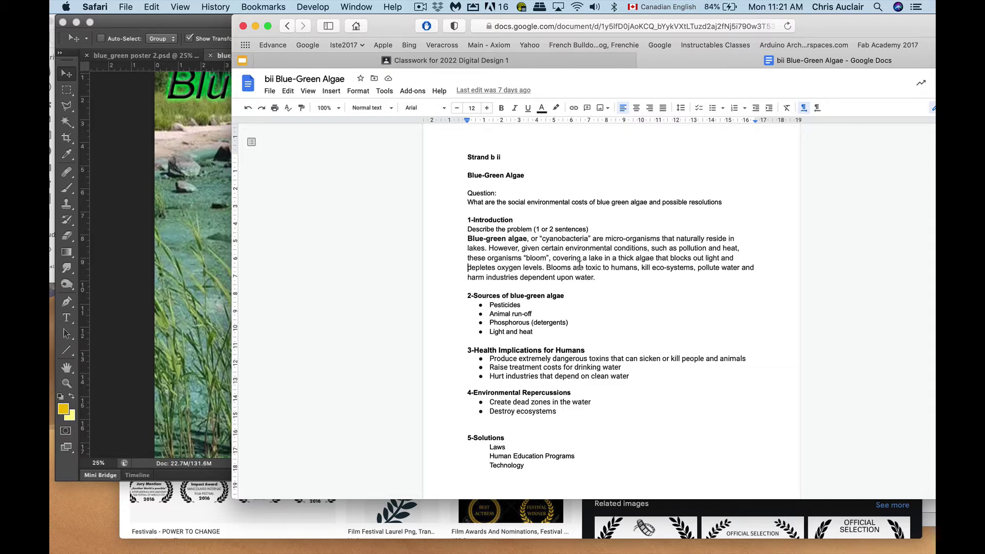
scroll(579, 265, down, 2)
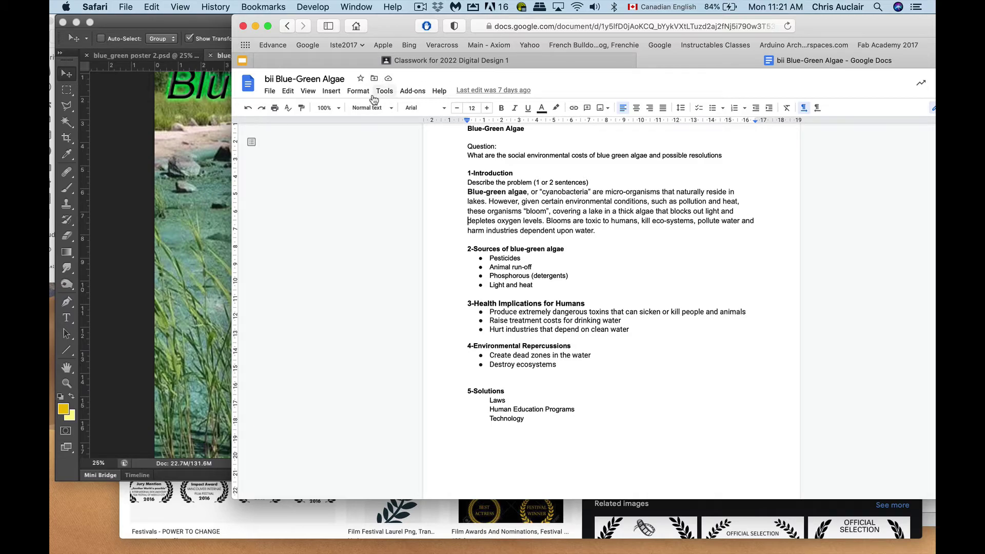
mouse_move(405, 29)
mouse_down()
mouse_move(450, 370)
mouse_move(536, 40)
mouse_move(418, 41)
mouse_up()
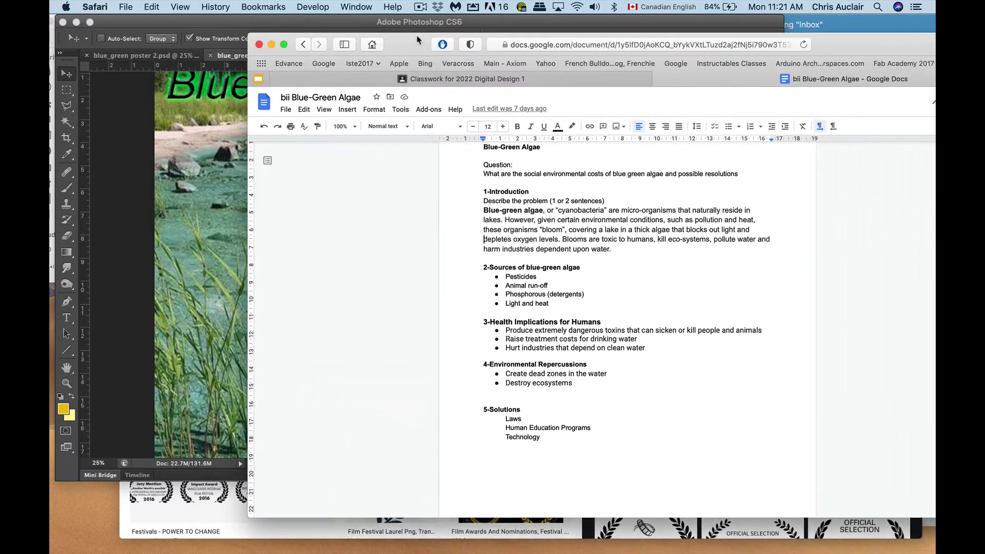
- View the Google image results for "movie festival laurels", then return to Photoshop and inspect the poster's gold G2 Green Earth laurel
click(166, 524)
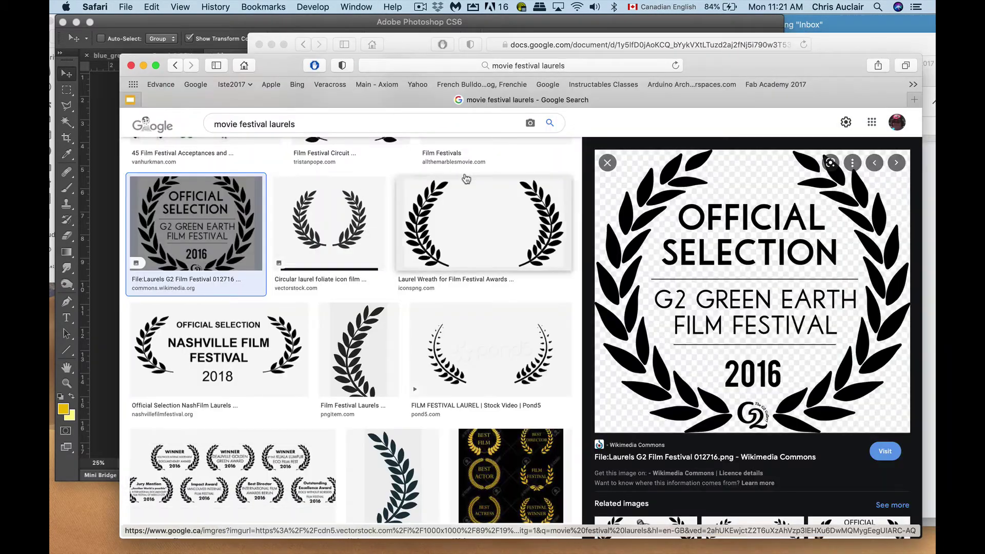
scroll(166, 523, up, 5)
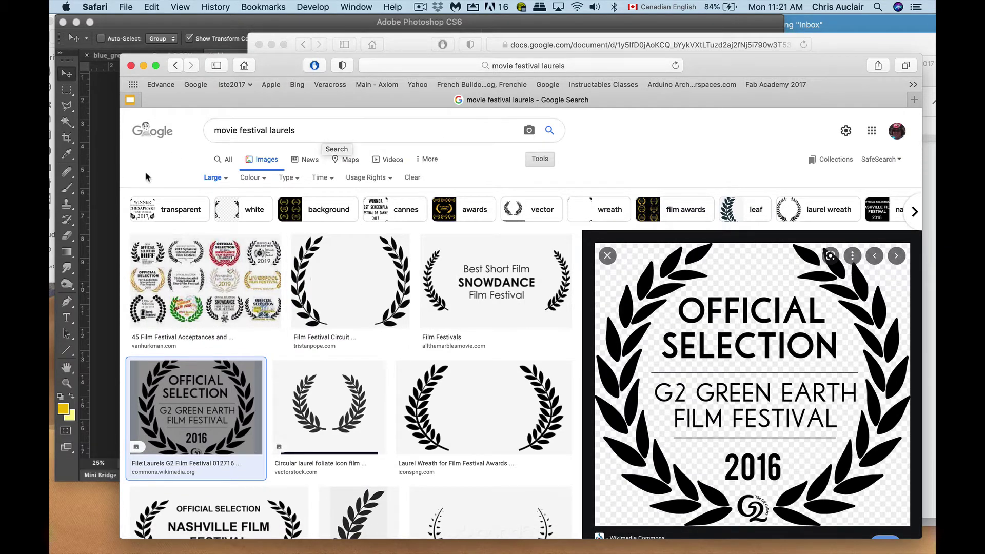
click(110, 198)
key(super+equal)
key(super+equal)
key(super+equal)
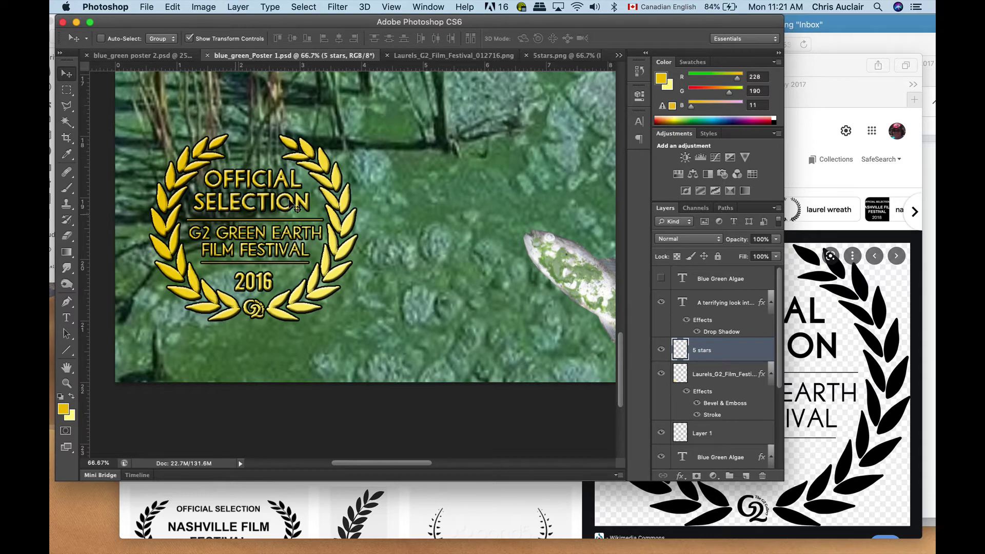
- Switch back to Safari, run a fresh Google search for "film awards clipart", and browse its image results
click(809, 180)
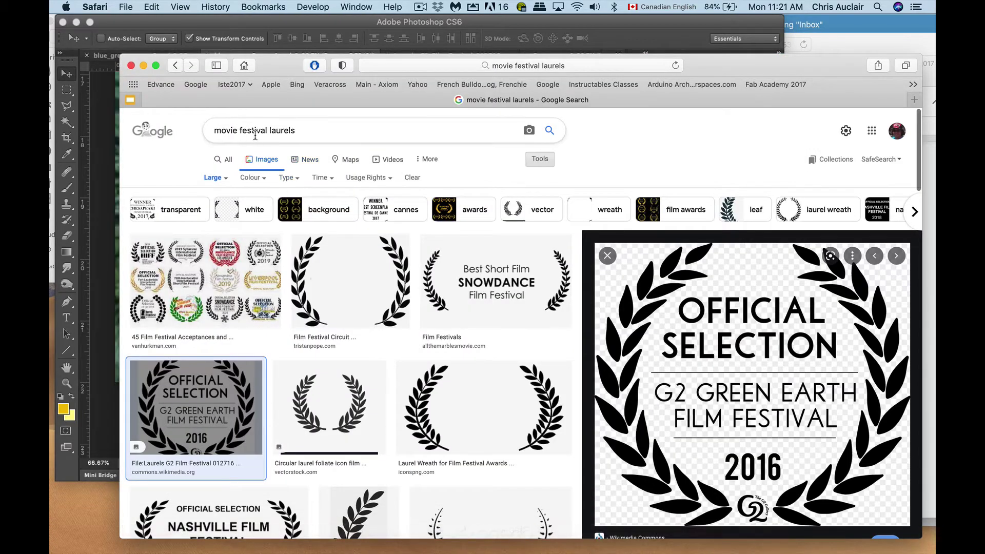
drag(330, 129, 205, 124)
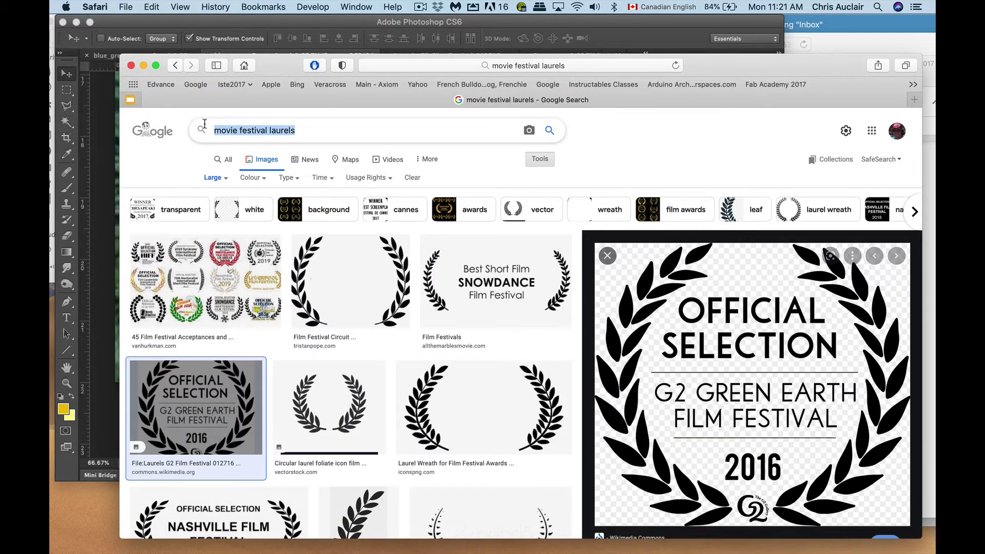
key(super+x)
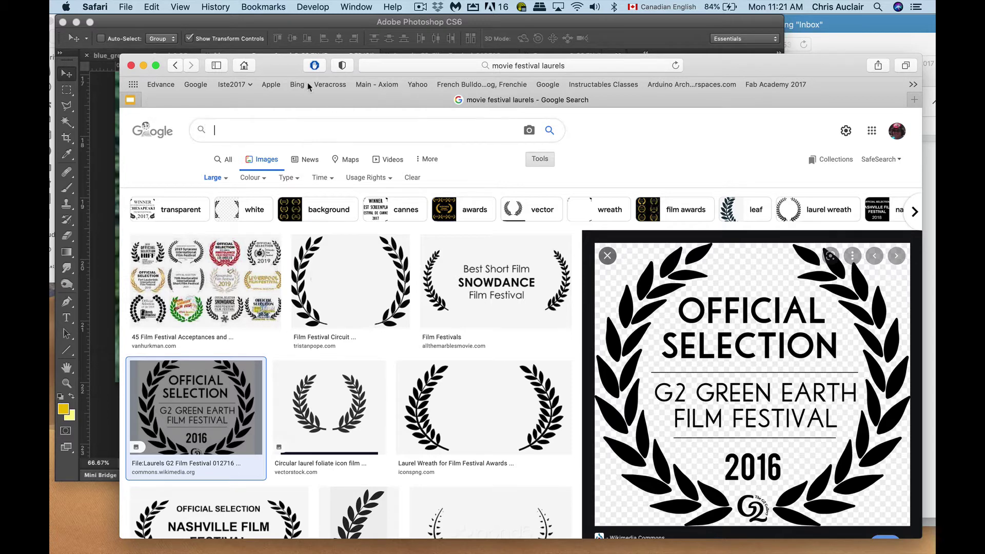
click(511, 66)
click(444, 138)
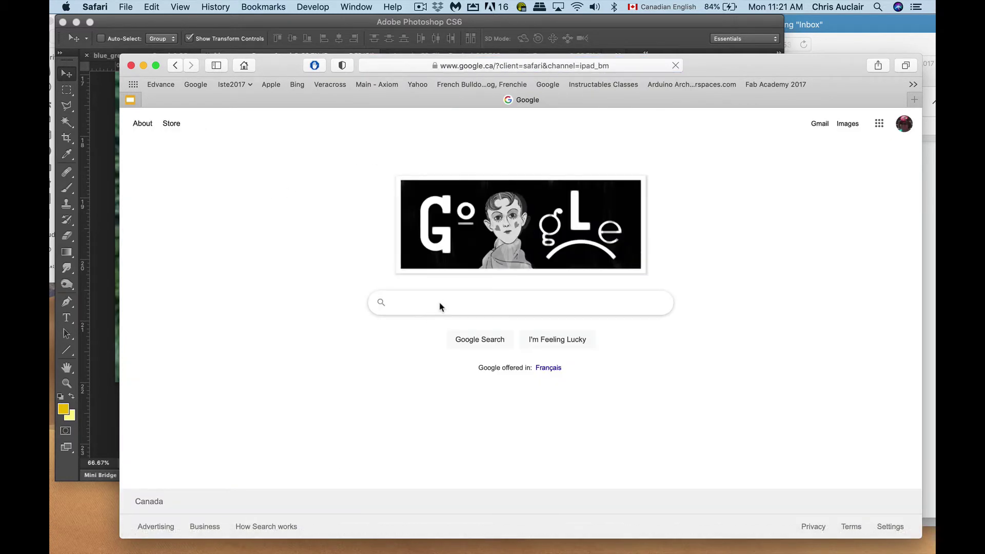
text(film)
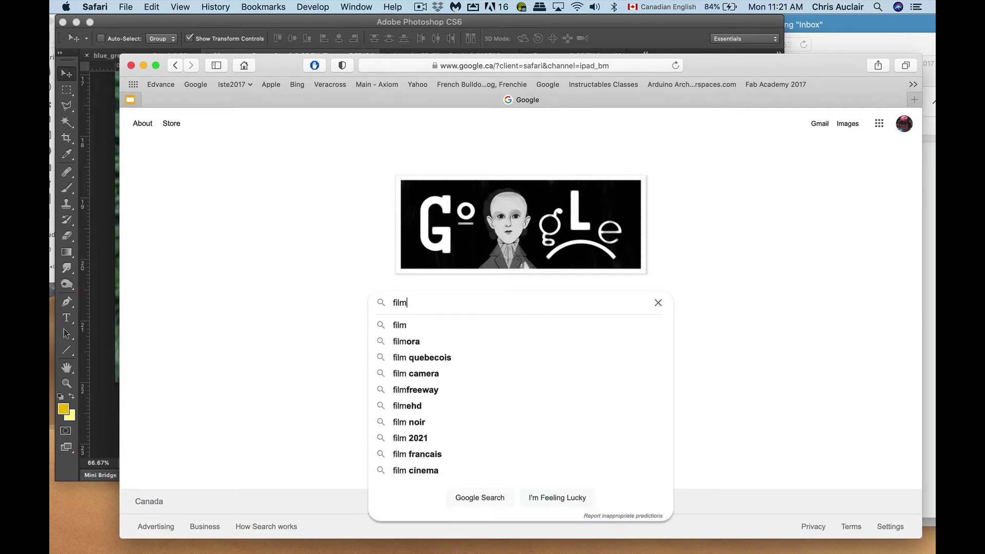
text( award)
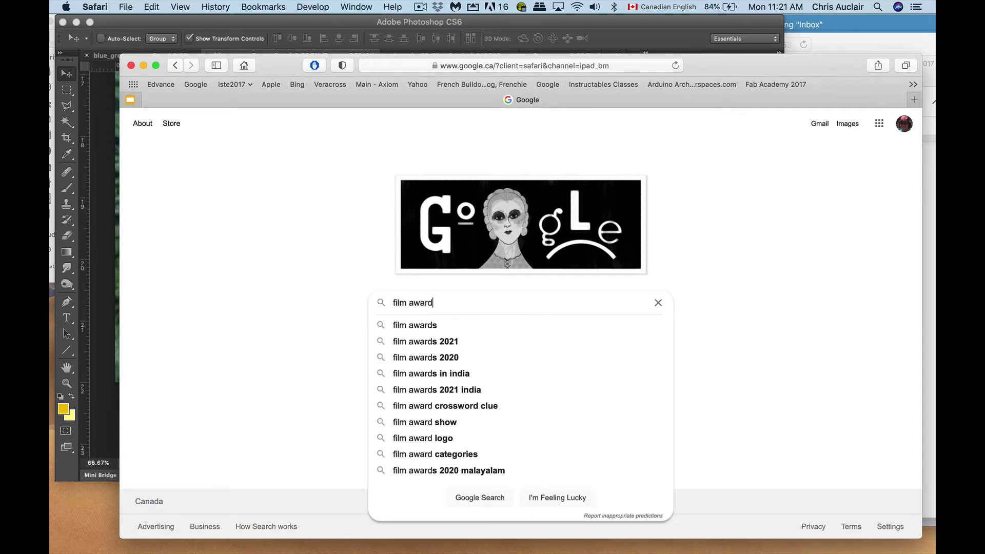
text(s clipart)
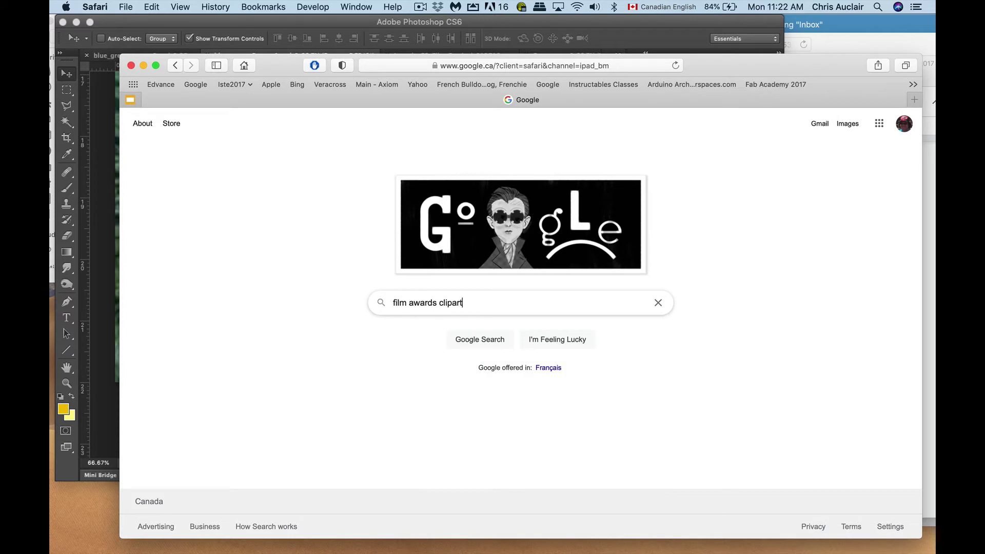
key(Return)
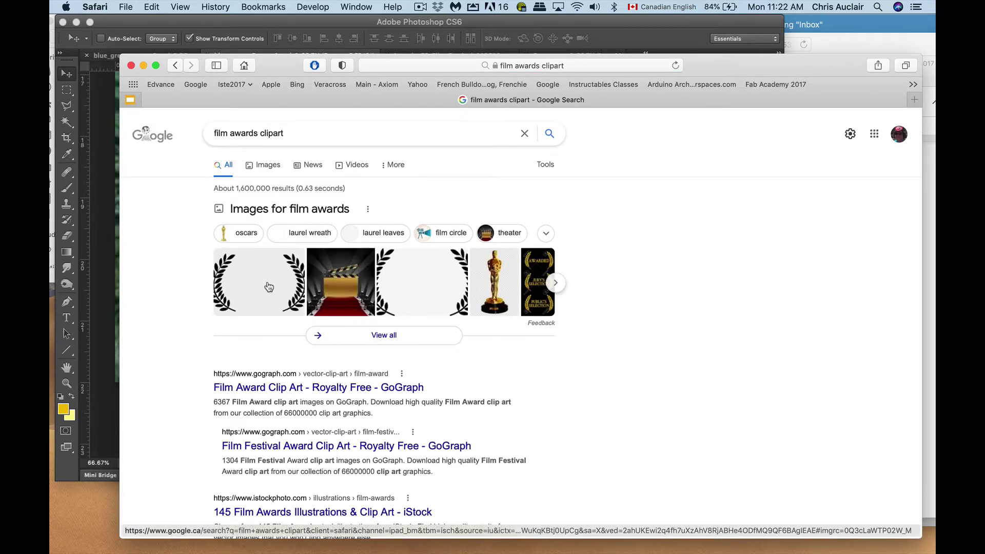
click(267, 167)
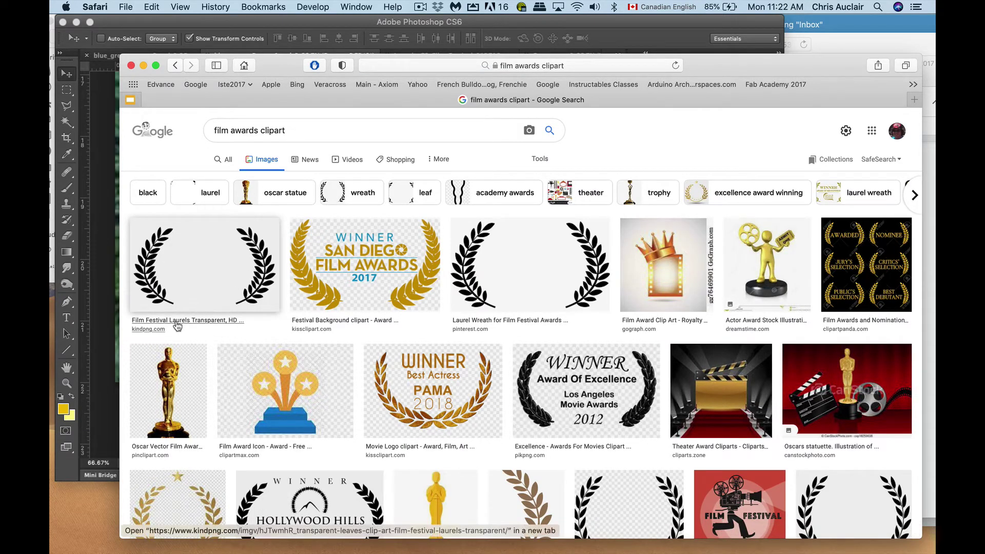
scroll(300, 339, down, 5)
scroll(267, 170, up, 5)
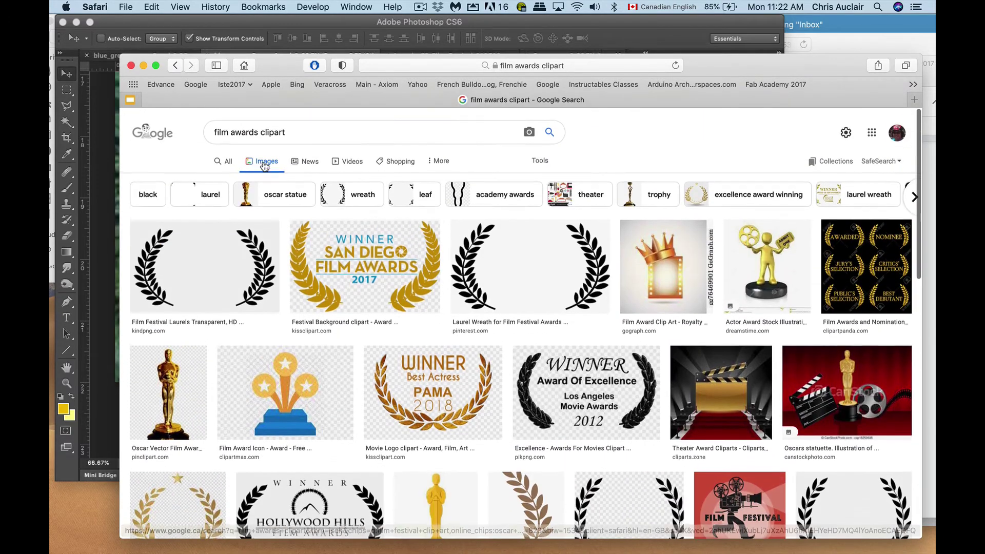
- Change the image search to "film laurels clipart" and look through the laurel designs
drag(257, 132, 235, 131)
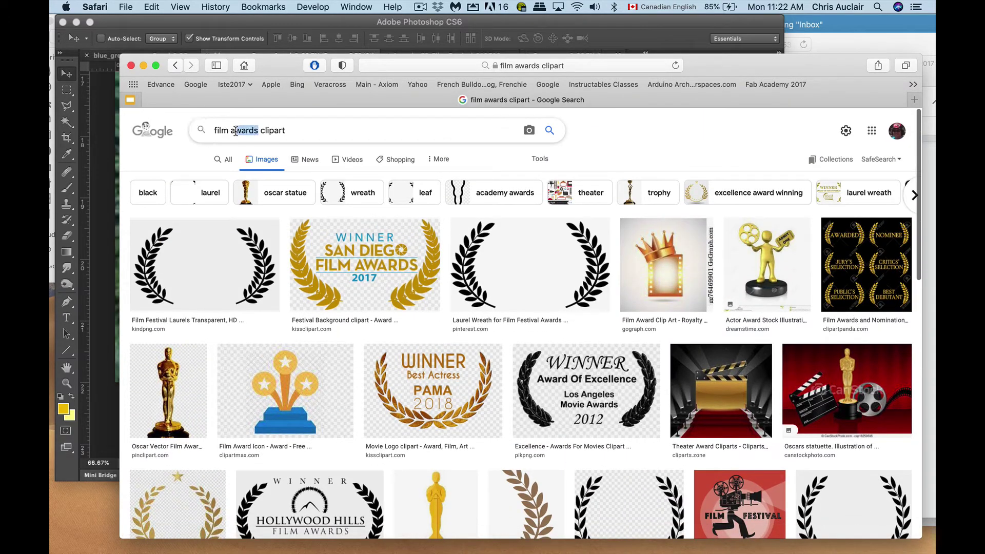
text(laurels)
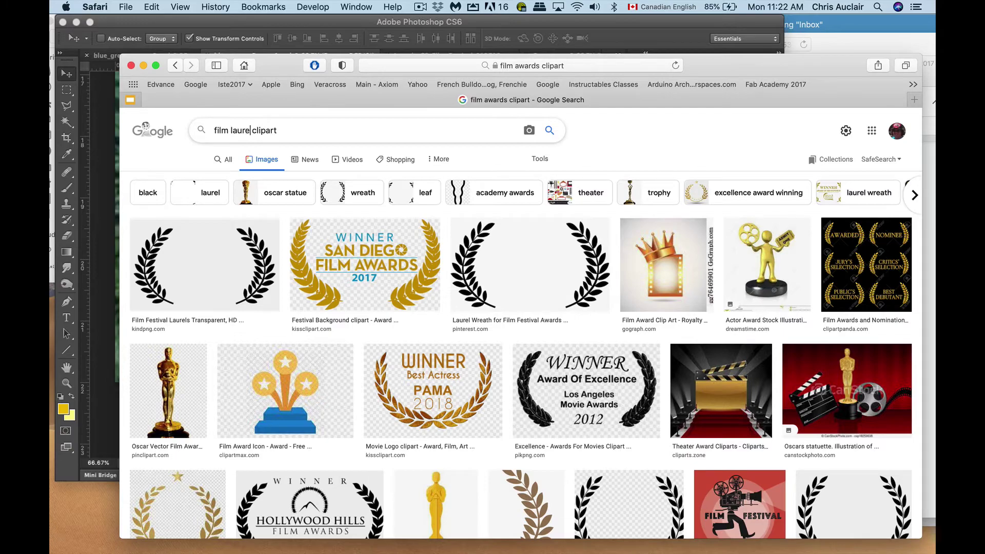
key(Return)
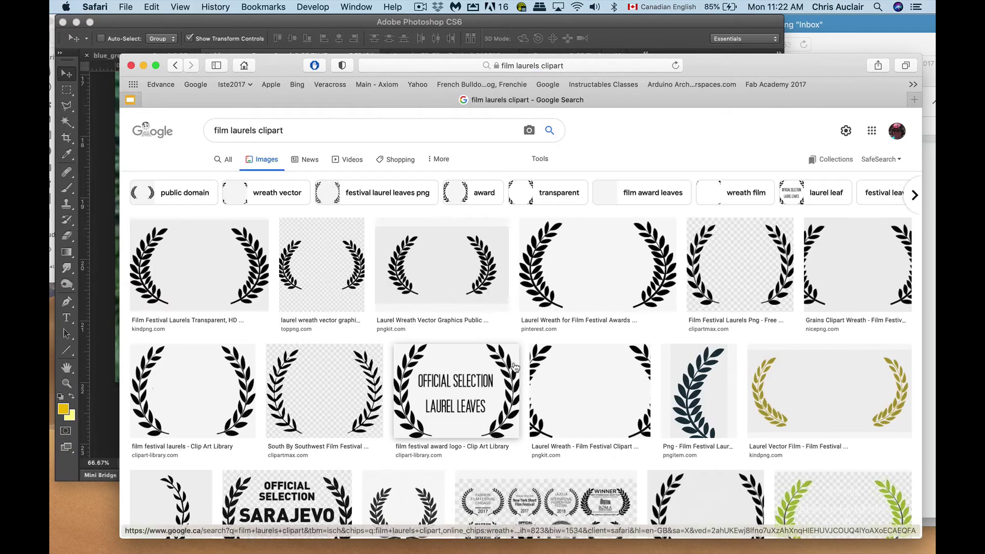
scroll(446, 354, down, 15)
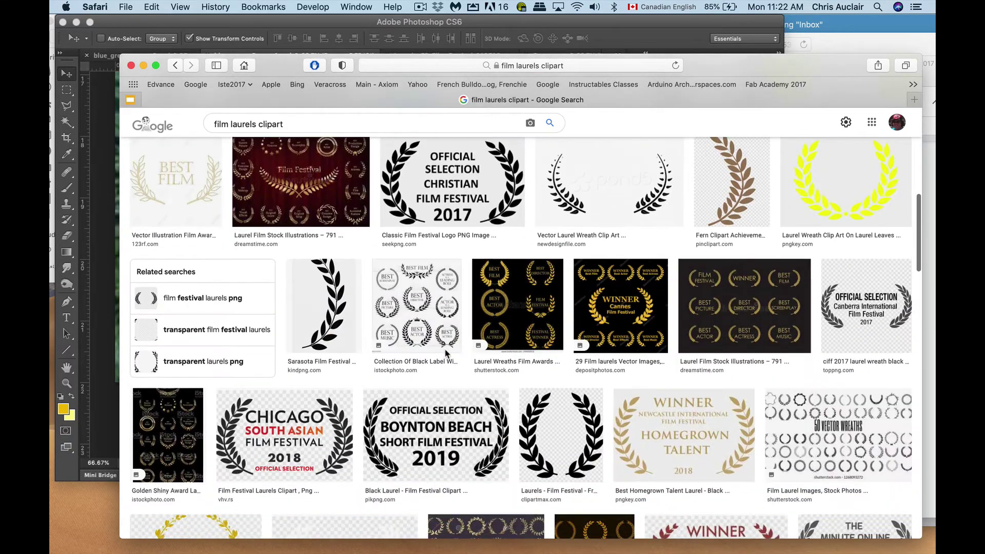
scroll(447, 354, down, 3)
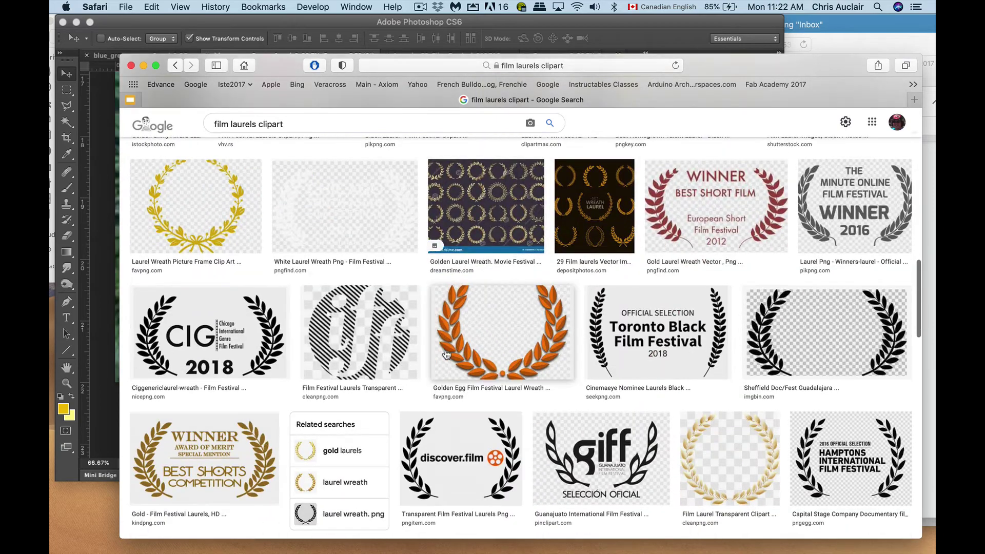
scroll(447, 354, up, 20)
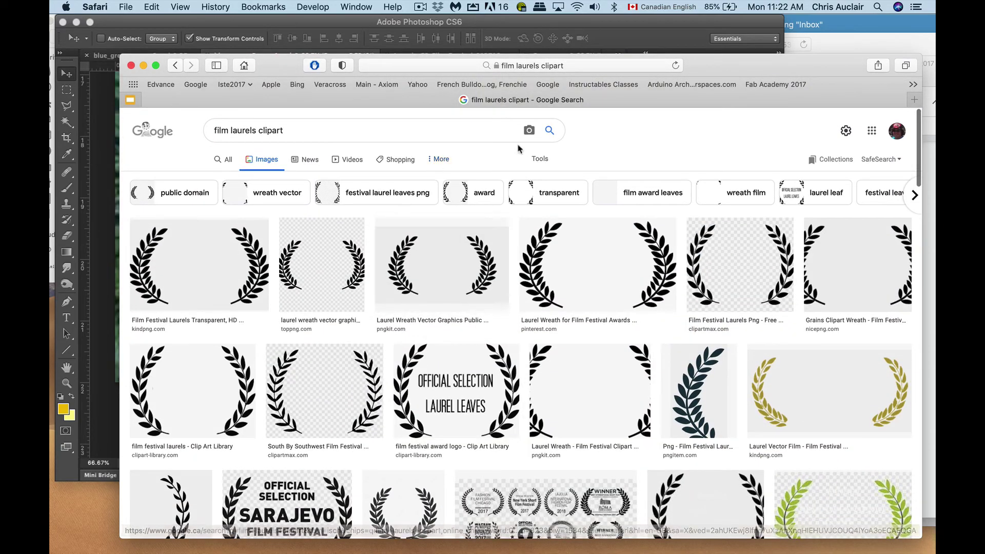
- Check the usage rights options for the image search and limit the results to large images
click(540, 159)
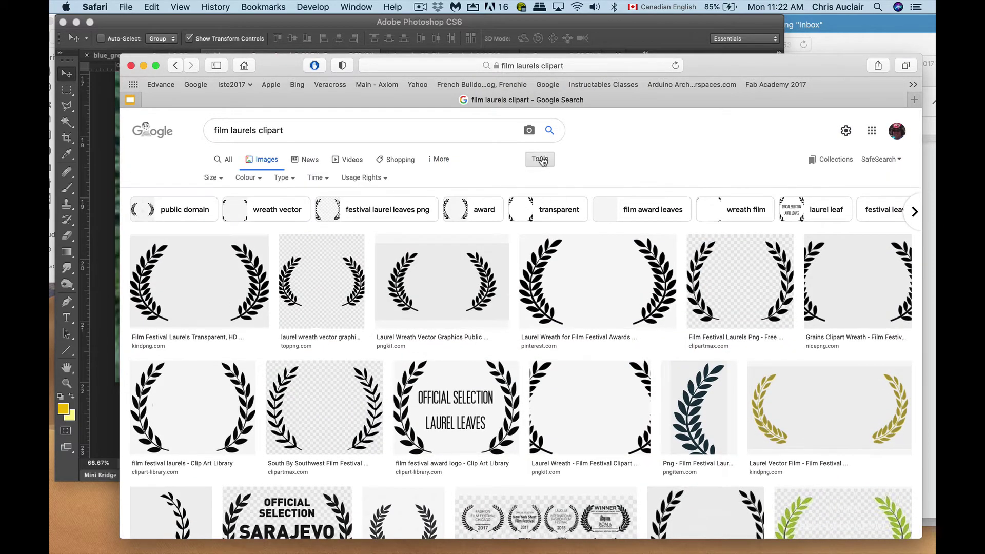
click(363, 178)
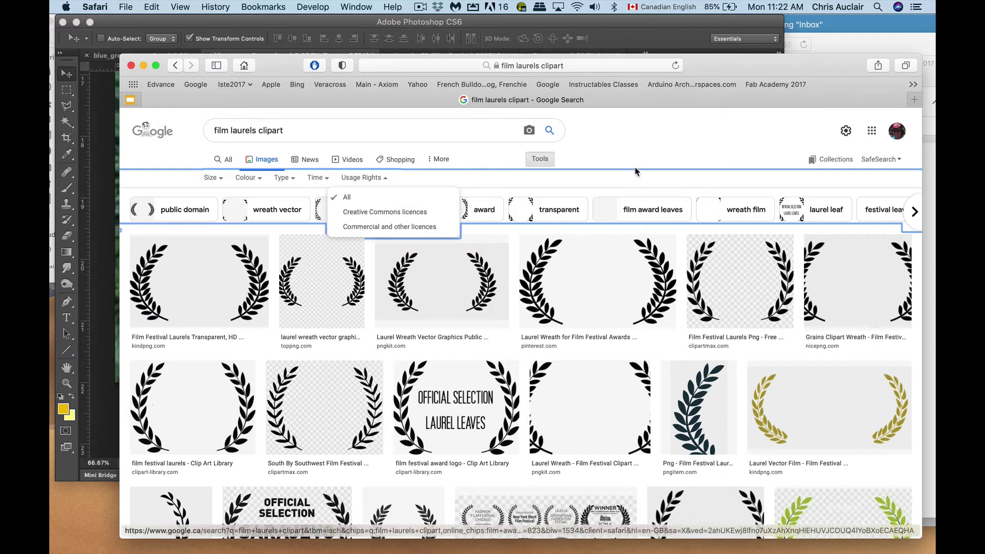
click(211, 178)
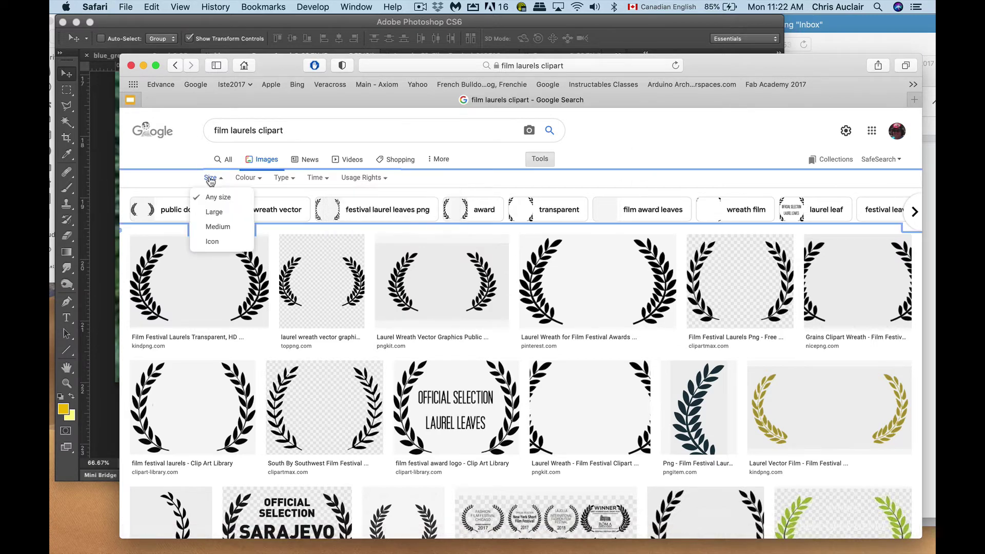
click(214, 212)
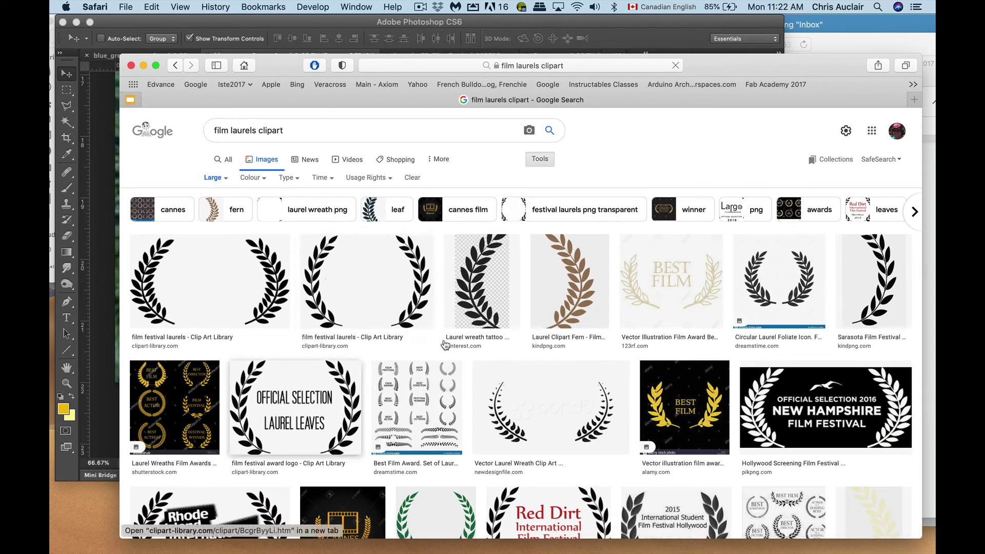
- Browse the large-size "film laurels clipart" image results for a suitable laurel design, then return to the first results
scroll(328, 405, down, 5)
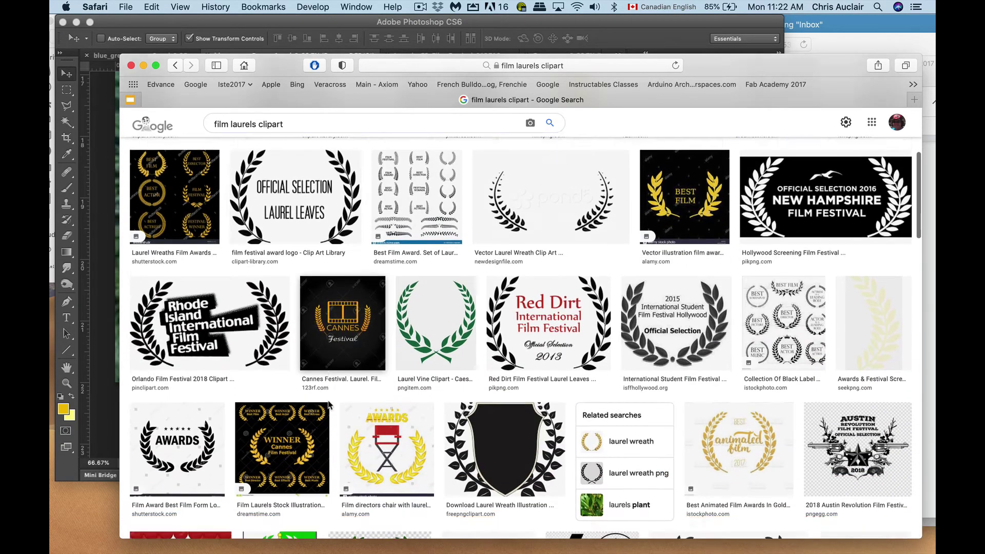
scroll(328, 405, down, 9)
scroll(275, 478, down, 3)
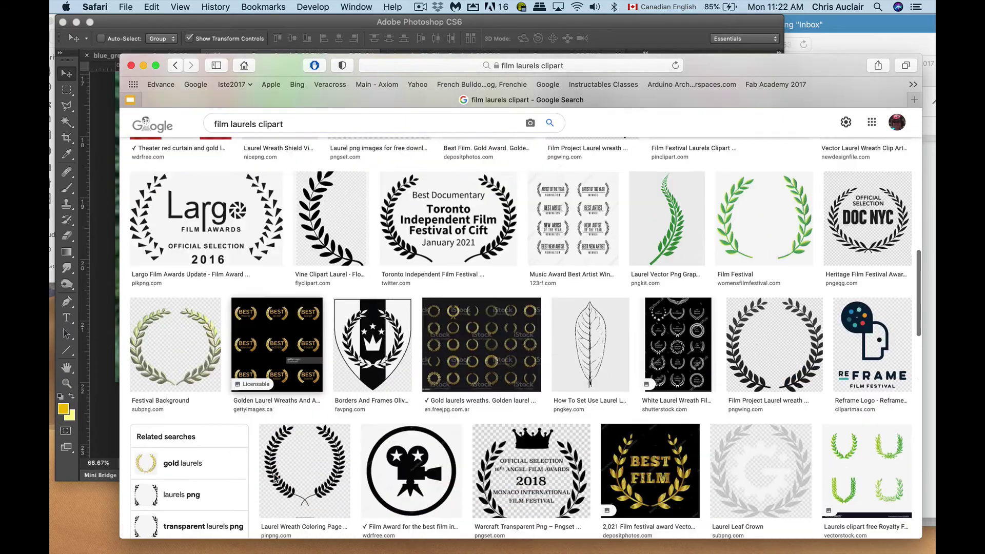
scroll(275, 477, down, 4)
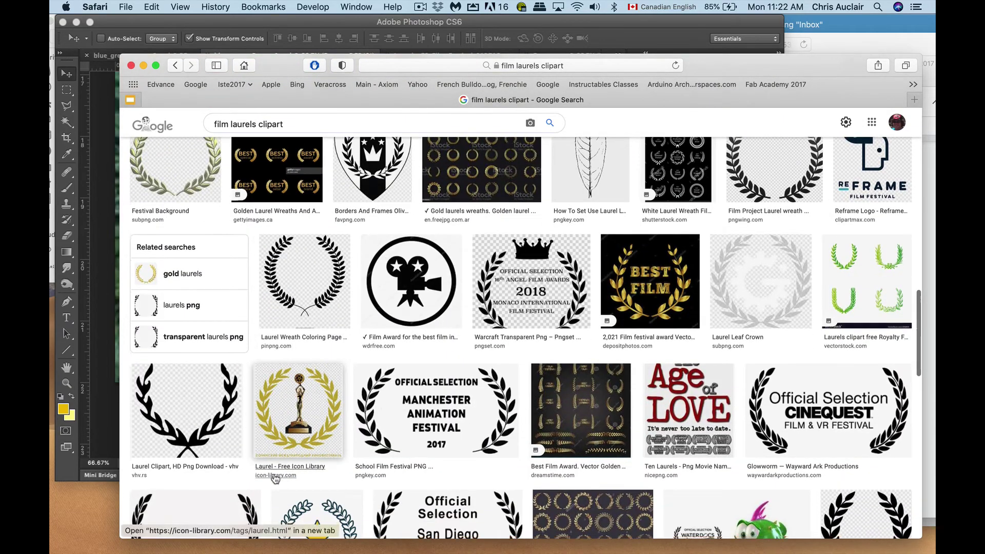
scroll(275, 477, down, 4)
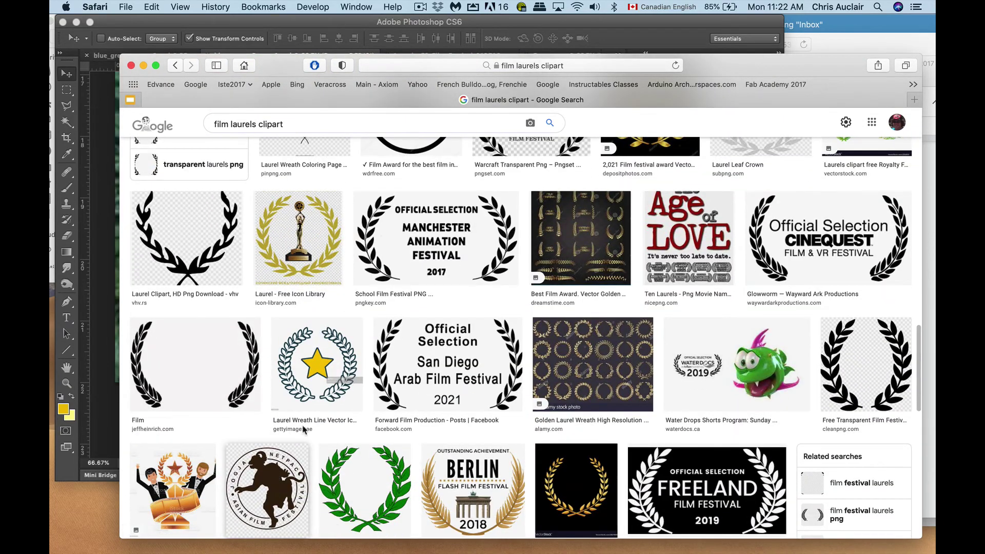
scroll(303, 430, up, 16)
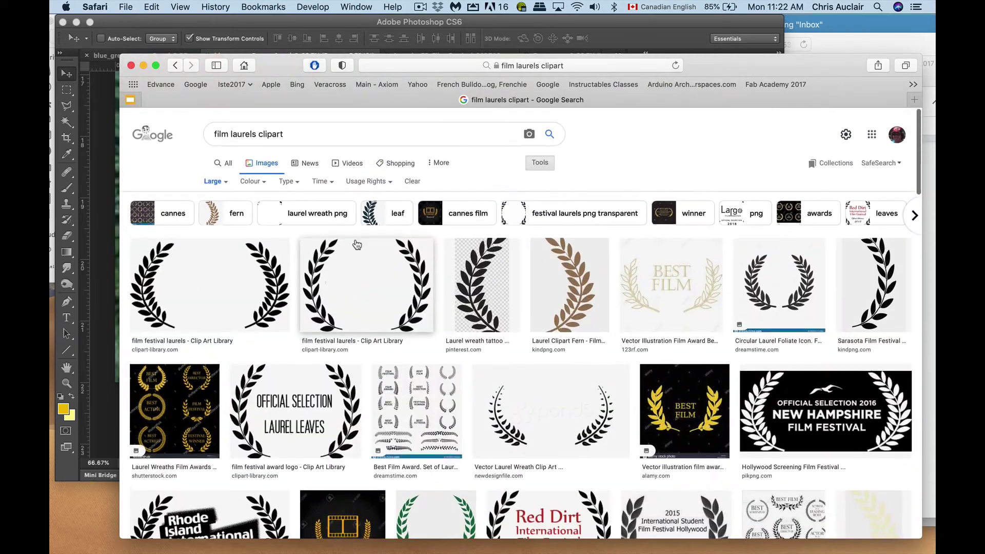
- Move the browser window aside to compare the laurel results with the poster's gold laurel in Photoshop, then return to the results
drag(277, 65, 435, 217)
click(401, 121)
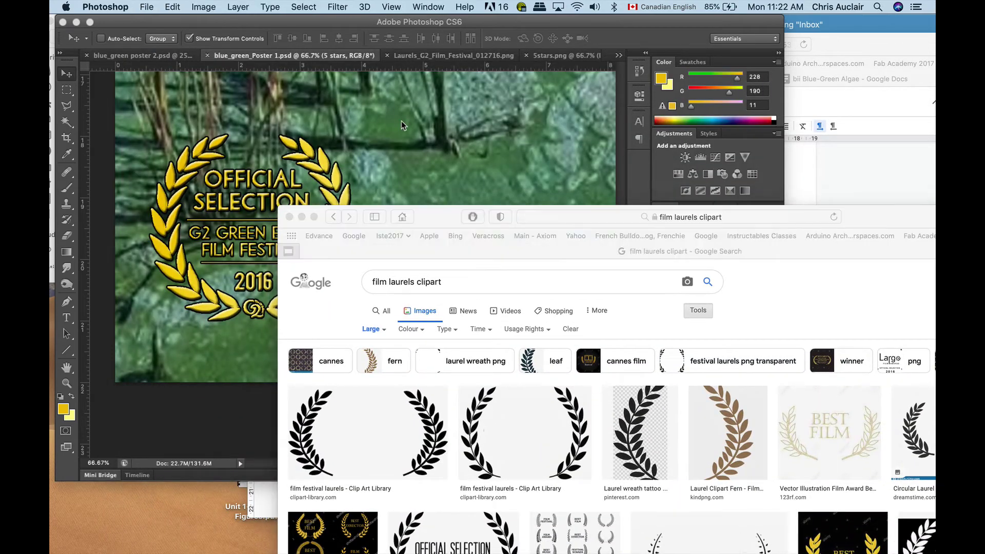
click(883, 285)
double_click(847, 220)
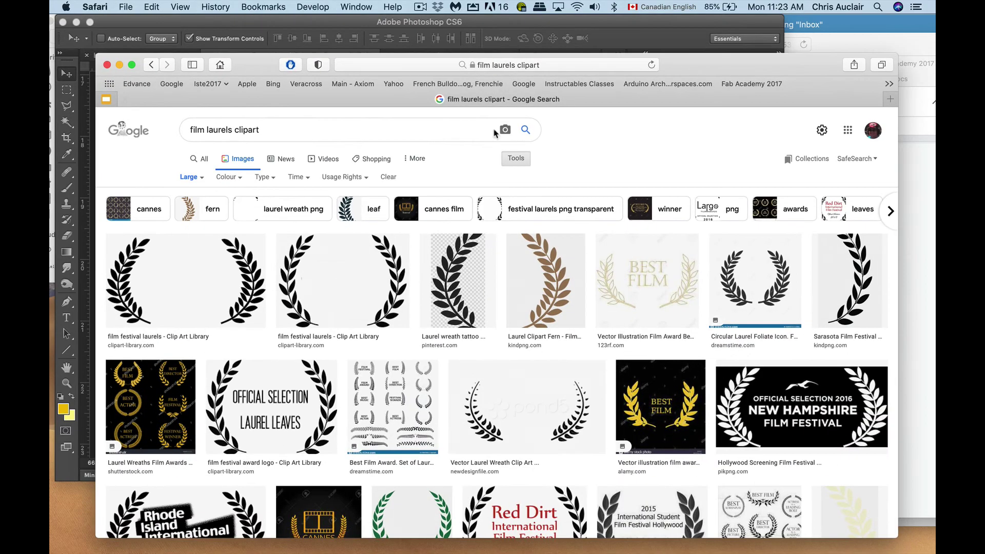
- Save the second "film festival laurels" image from clipart-library.com as laurel2.png in the Blue Green Algae folder
right_click(383, 259)
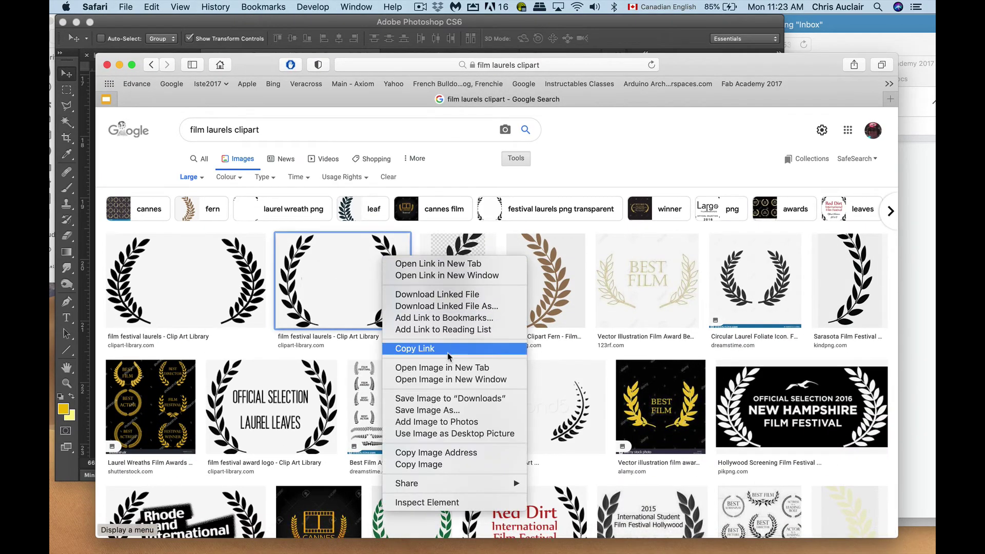
click(437, 411)
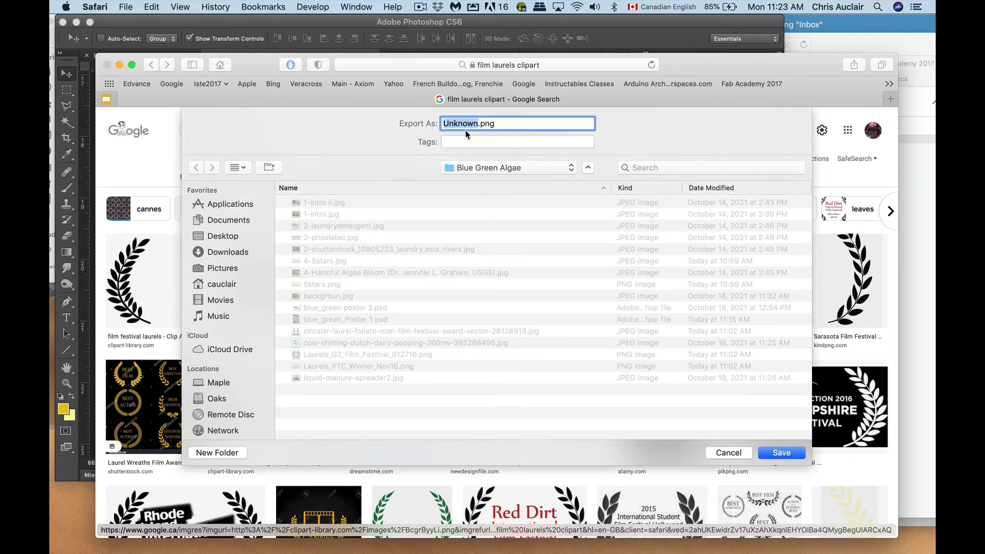
text(laurel2)
key(Return)
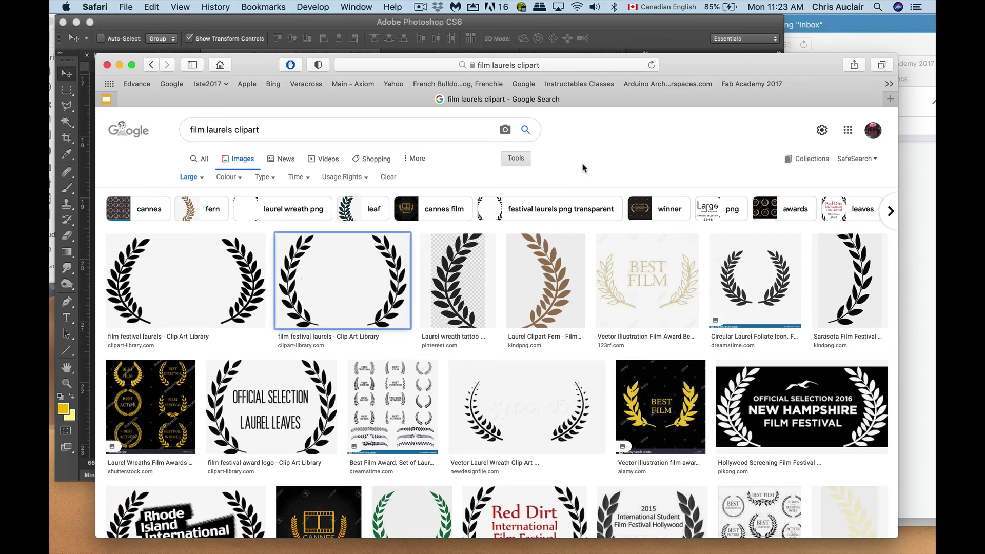
- View the Blue-Green Algae research notes, then switch to Photoshop and look over the upper areas of the blue_green_Poster 1 artwork
drag(720, 71, 676, 78)
click(909, 203)
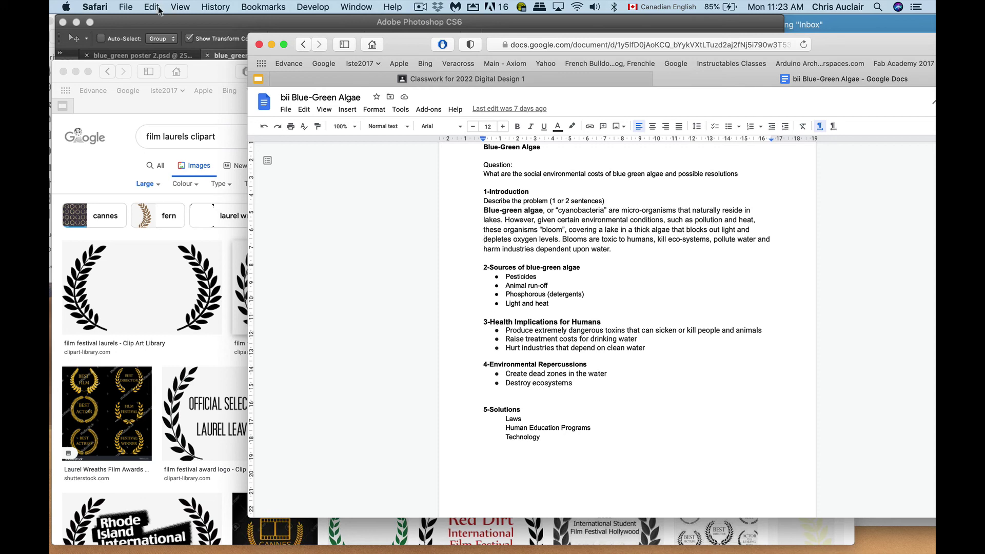
click(171, 19)
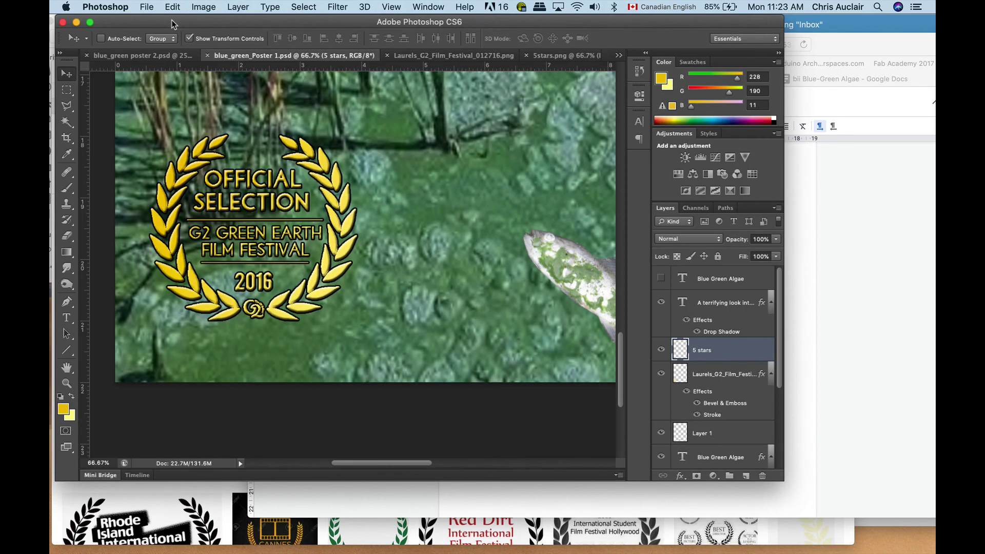
scroll(396, 180, up, 10)
scroll(396, 181, up, 3)
scroll(396, 180, right, 1)
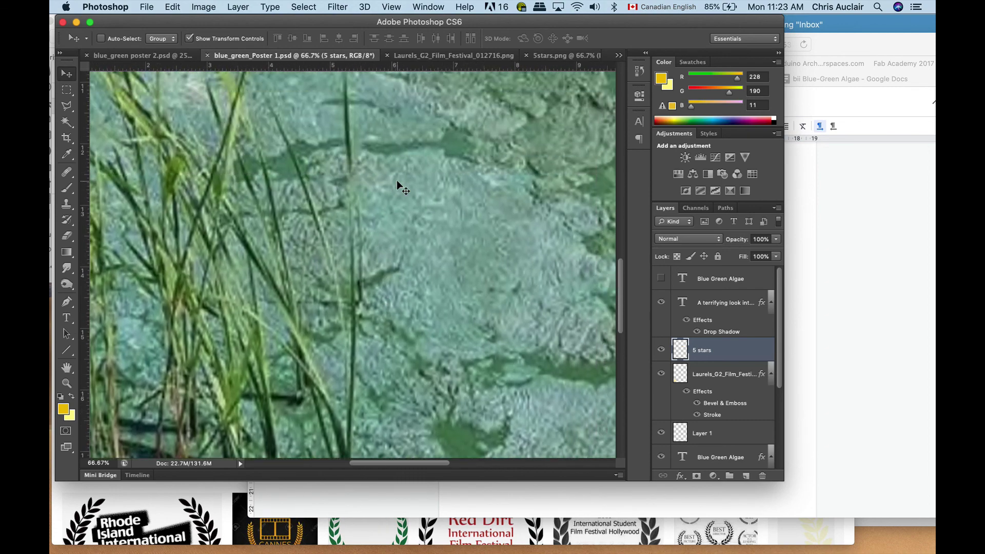